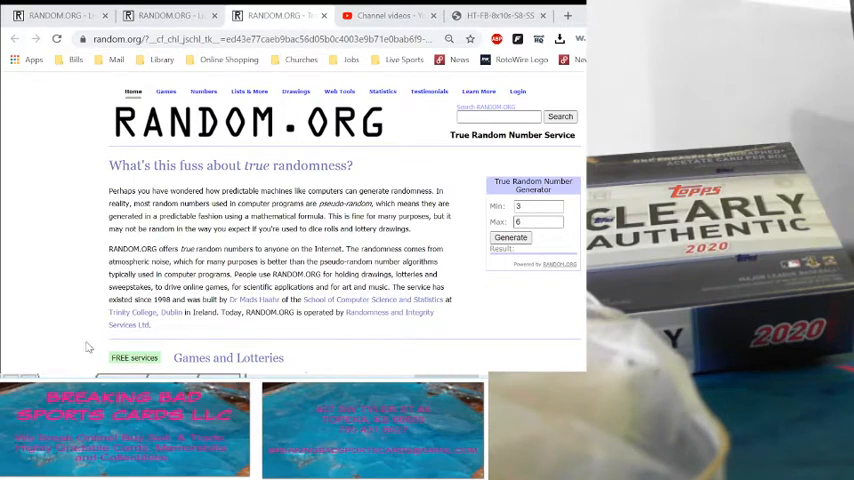
Step: Draw a random number from the 3–6 generator (result 5) and go to the participant names list
{"action": "left_click", "coordinate": [522, 222]}
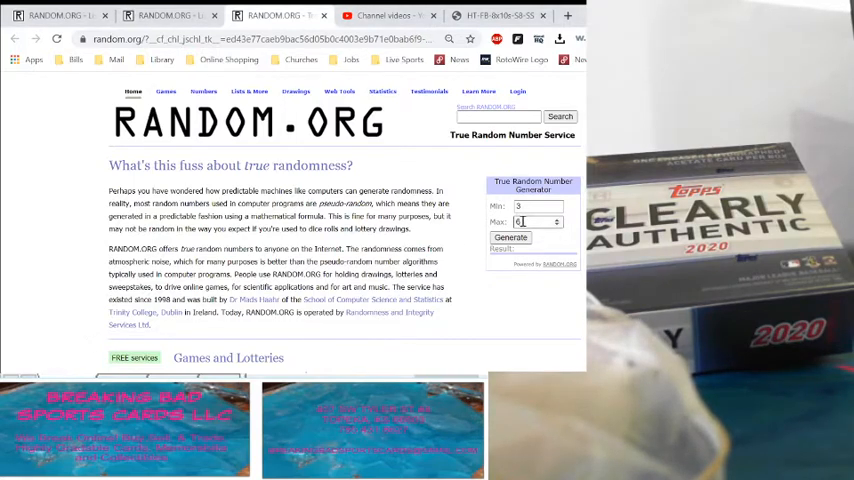
{"action": "left_click", "coordinate": [512, 238]}
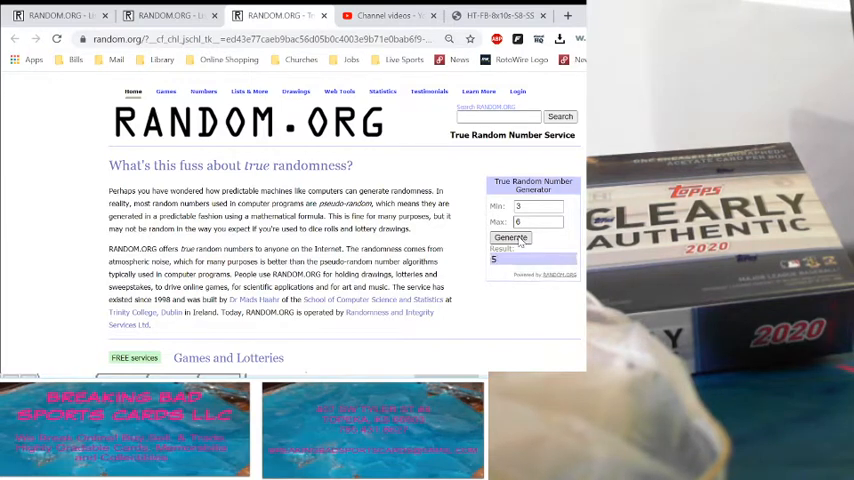
{"action": "left_click", "coordinate": [167, 16]}
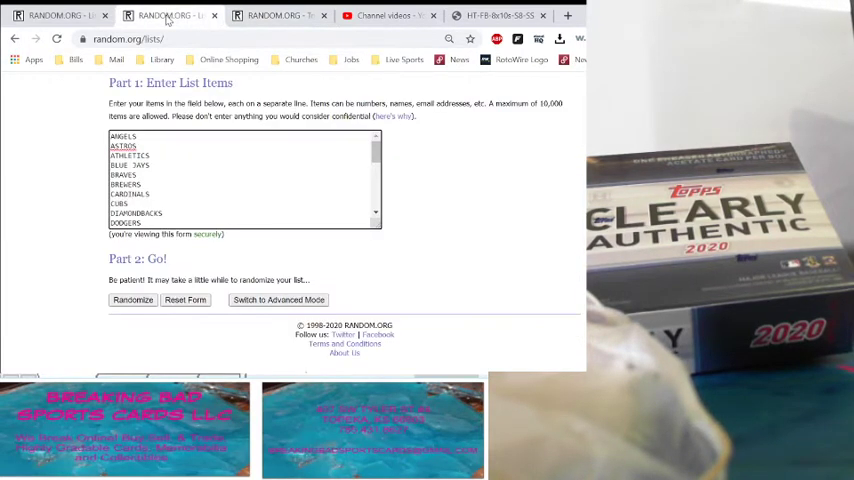
{"action": "left_click", "coordinate": [57, 15]}
{"action": "scroll", "coordinate": [168, 262], "scroll_direction": "down", "scroll_amount": 2}
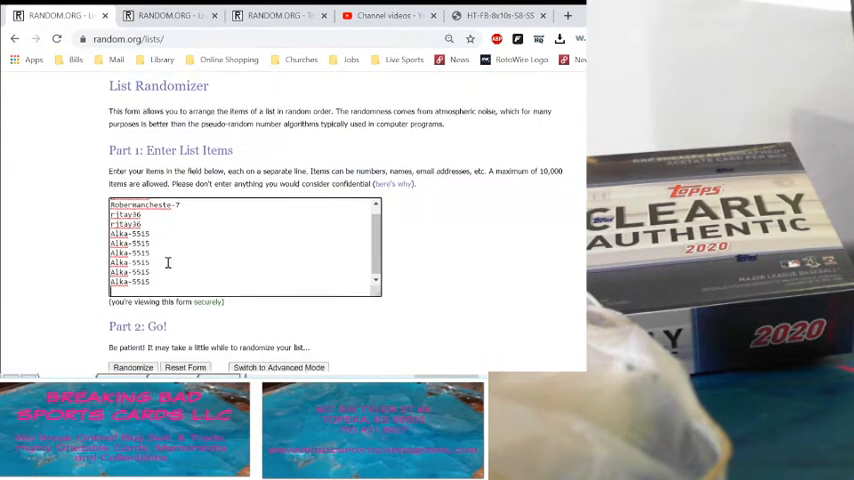
{"action": "scroll", "coordinate": [168, 262], "scroll_direction": "down", "scroll_amount": 1}
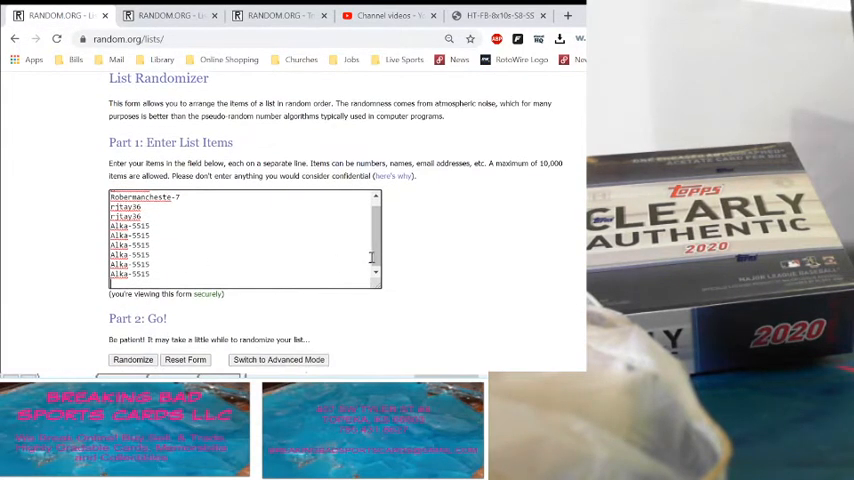
{"action": "scroll", "coordinate": [300, 240], "scroll_direction": "up", "scroll_amount": 1}
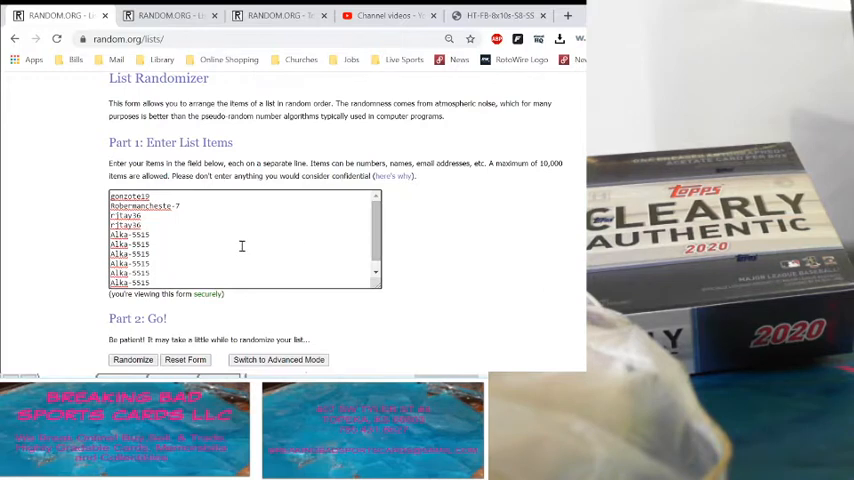
Step: Shuffle the ten participant names five times and select the shuffled list
{"action": "left_click", "coordinate": [133, 360]}
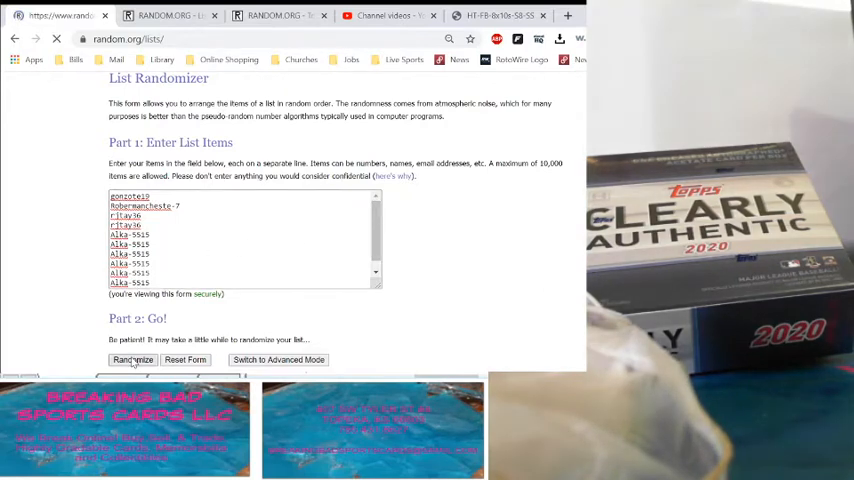
{"action": "scroll", "coordinate": [133, 360], "scroll_direction": "down", "scroll_amount": 1}
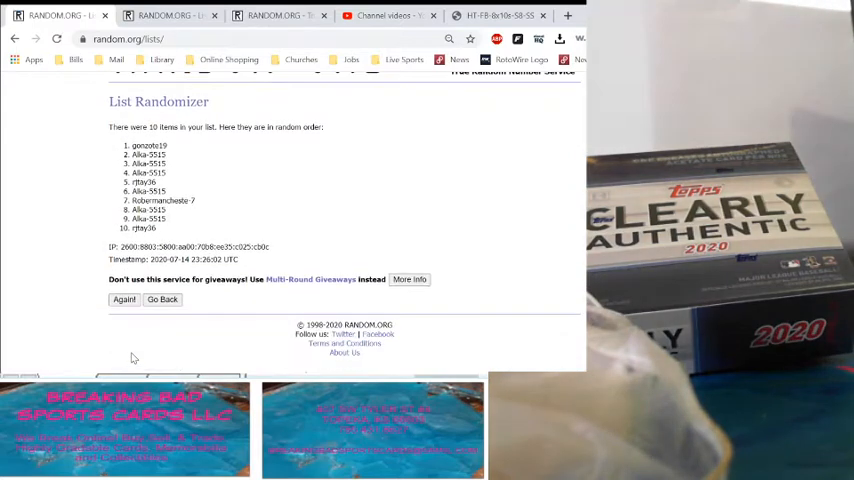
{"action": "left_click", "coordinate": [124, 299]}
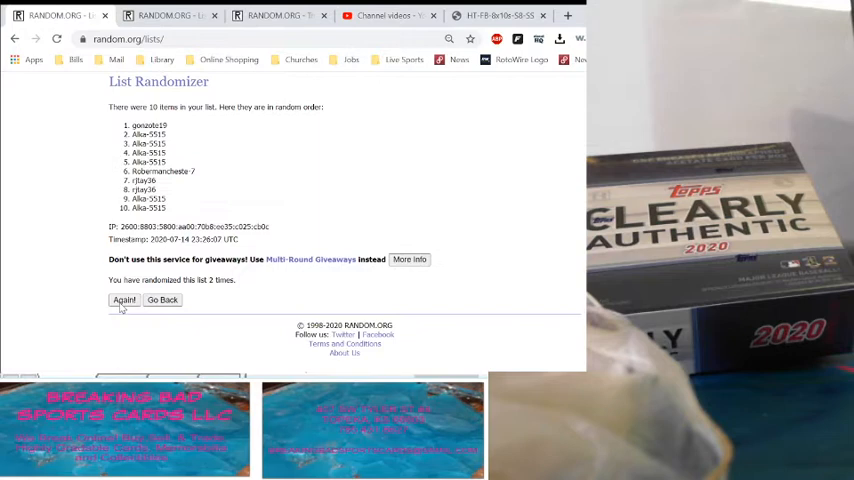
{"action": "left_click", "coordinate": [123, 301]}
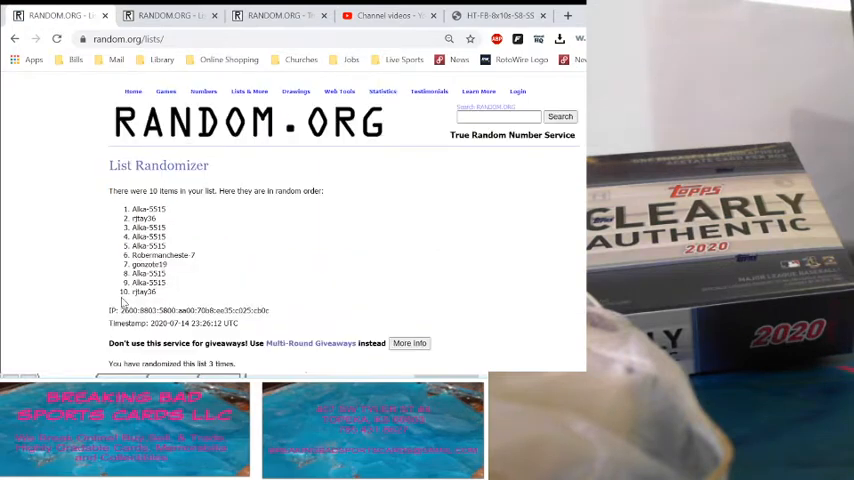
{"action": "left_click", "coordinate": [123, 301]}
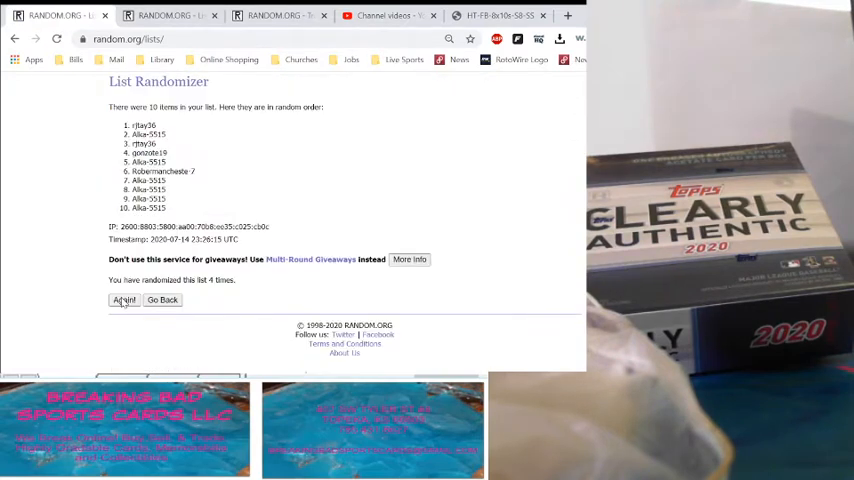
{"action": "left_click", "coordinate": [123, 301]}
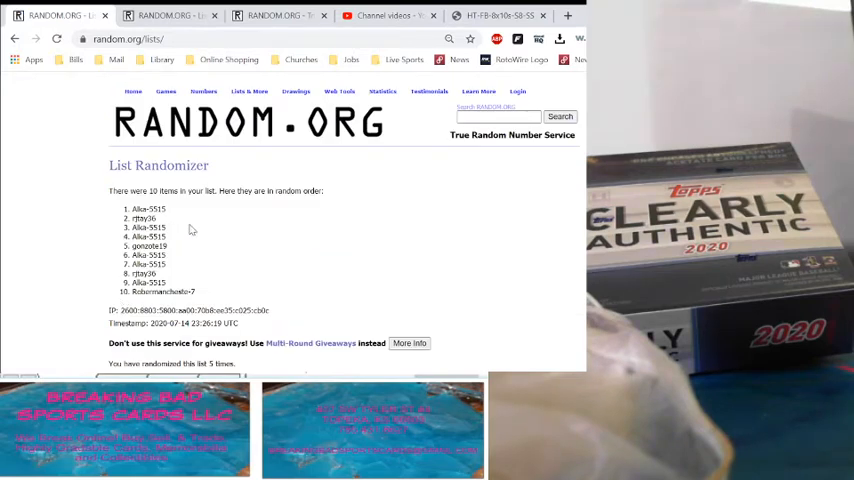
{"action": "scroll", "coordinate": [190, 229], "scroll_direction": "down", "scroll_amount": 1}
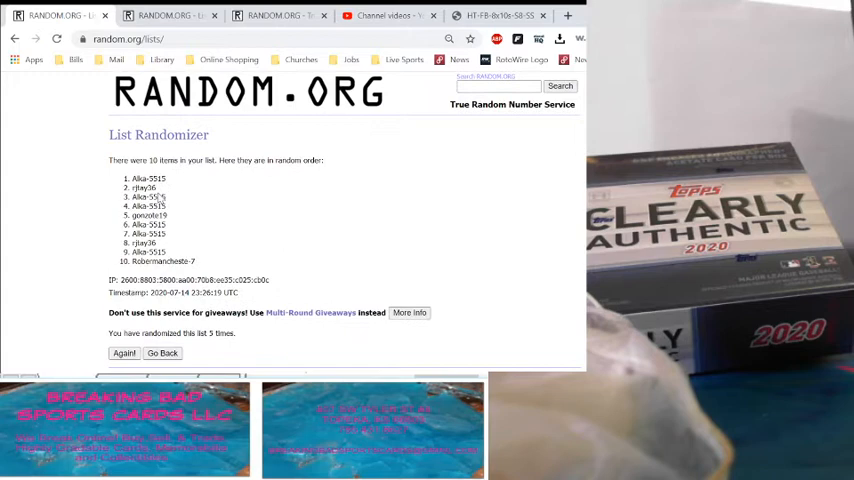
{"action": "left_click_drag", "start_coordinate": [132, 178], "coordinate": [197, 262]}
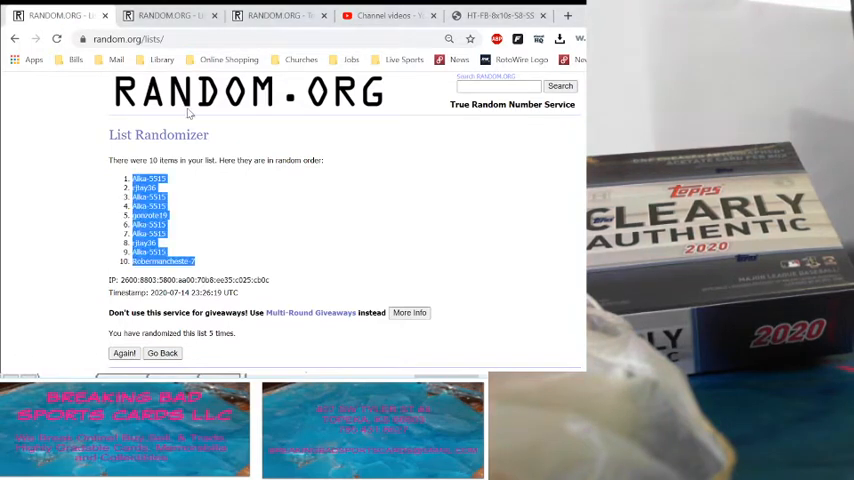
Step: Draw a new random number between 3 and 6 and go to the MLB team list
{"action": "left_click", "coordinate": [275, 17]}
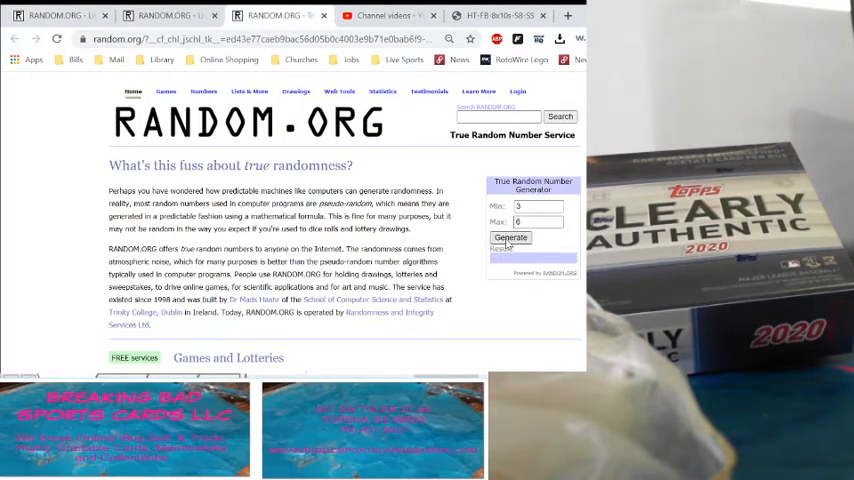
{"action": "left_click", "coordinate": [509, 238]}
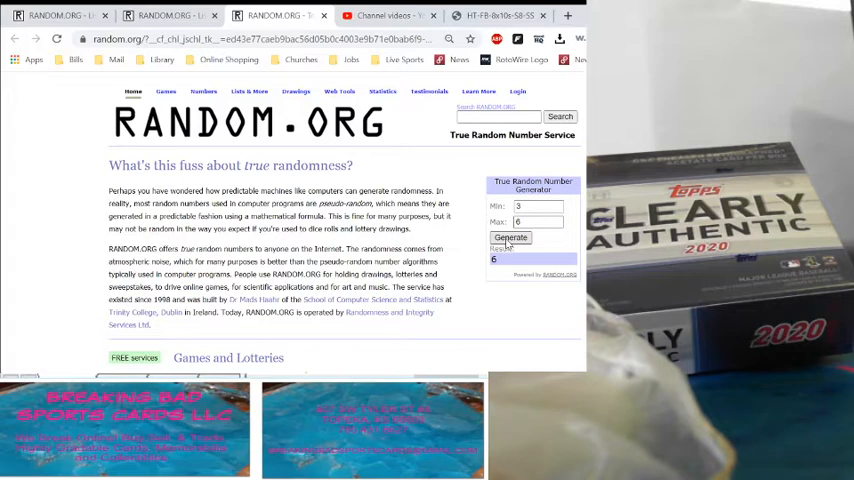
{"action": "left_click", "coordinate": [160, 16]}
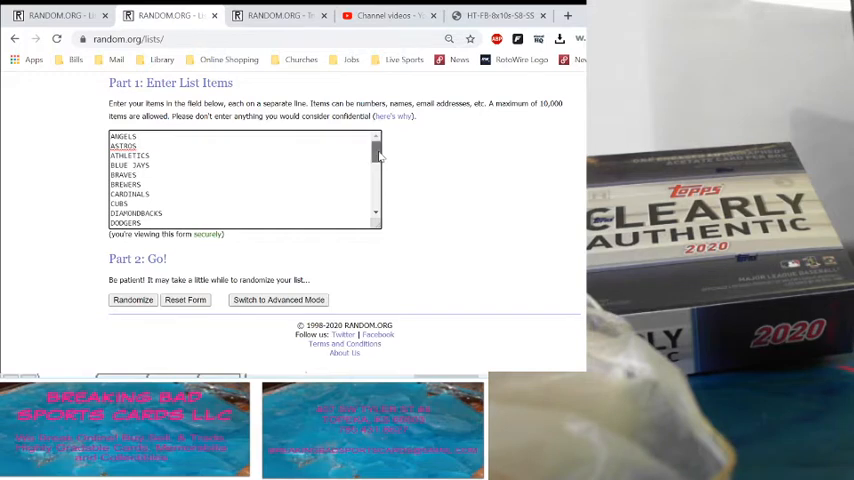
{"action": "left_click_drag", "start_coordinate": [378, 150], "coordinate": [376, 110]}
Step: Shuffle the thirty MLB teams into random order six times
{"action": "left_click", "coordinate": [132, 300]}
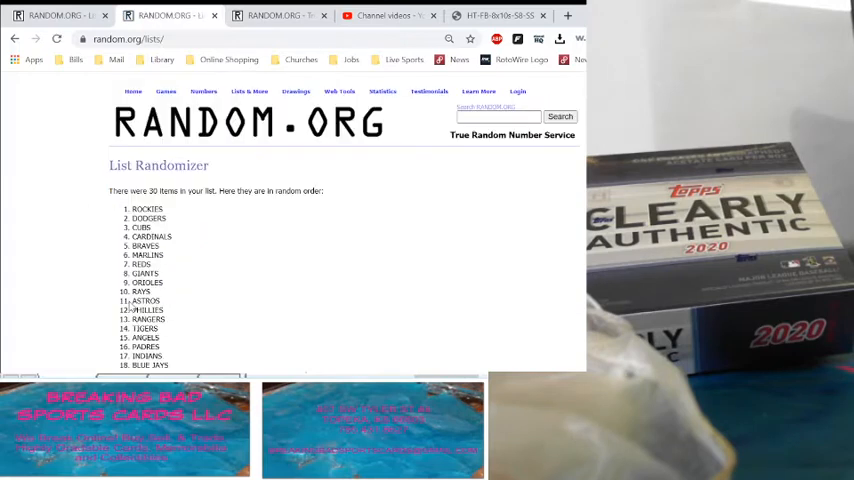
{"action": "scroll", "coordinate": [130, 305], "scroll_direction": "down", "scroll_amount": 5}
{"action": "scroll", "coordinate": [130, 305], "scroll_direction": "down", "scroll_amount": 3}
{"action": "left_click", "coordinate": [124, 302]}
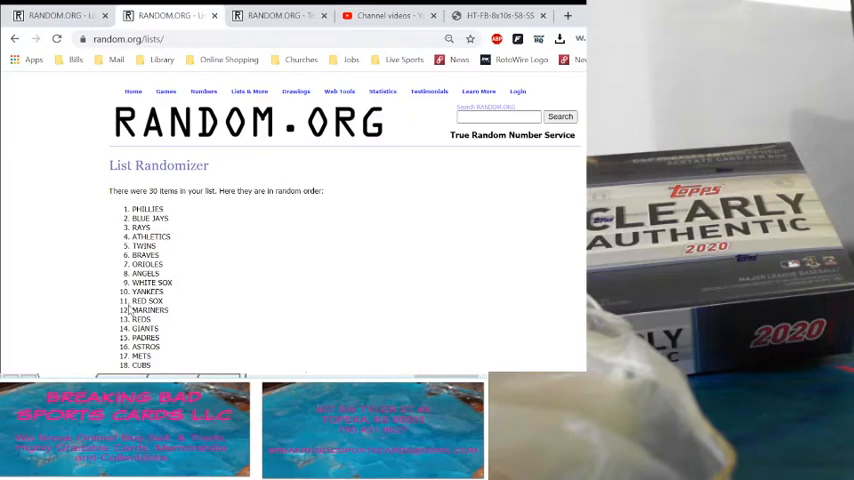
{"action": "scroll", "coordinate": [130, 310], "scroll_direction": "down", "scroll_amount": 5}
{"action": "scroll", "coordinate": [130, 310], "scroll_direction": "down", "scroll_amount": 3}
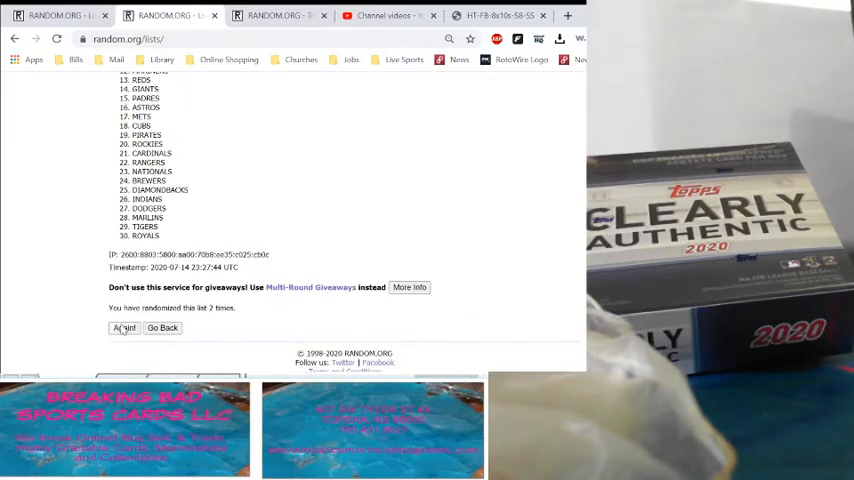
{"action": "left_click", "coordinate": [124, 328]}
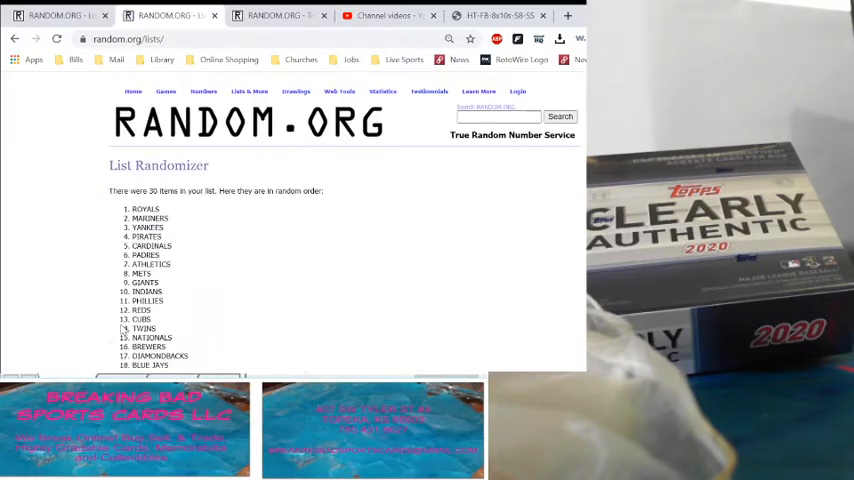
{"action": "scroll", "coordinate": [124, 328], "scroll_direction": "down", "scroll_amount": 5}
{"action": "scroll", "coordinate": [124, 320], "scroll_direction": "down", "scroll_amount": 2}
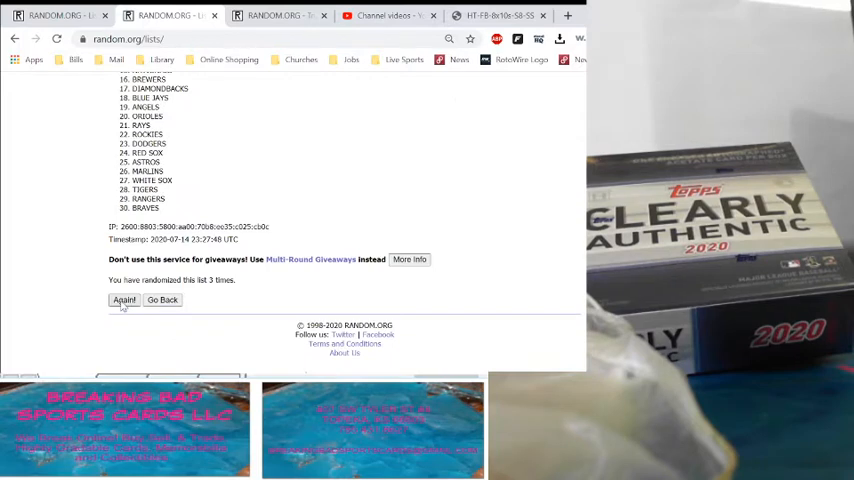
{"action": "left_click", "coordinate": [123, 301]}
{"action": "scroll", "coordinate": [123, 305], "scroll_direction": "down", "scroll_amount": 3}
{"action": "scroll", "coordinate": [123, 305], "scroll_direction": "down", "scroll_amount": 4}
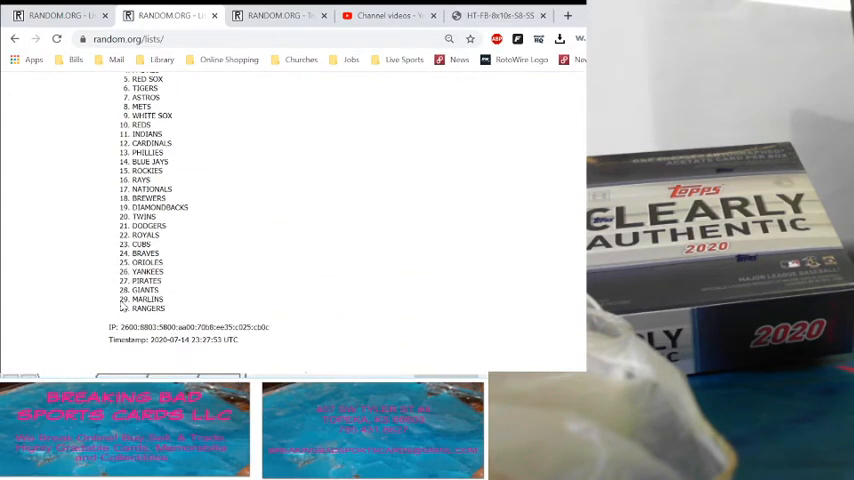
{"action": "scroll", "coordinate": [123, 305], "scroll_direction": "down", "scroll_amount": 3}
{"action": "left_click", "coordinate": [124, 301]}
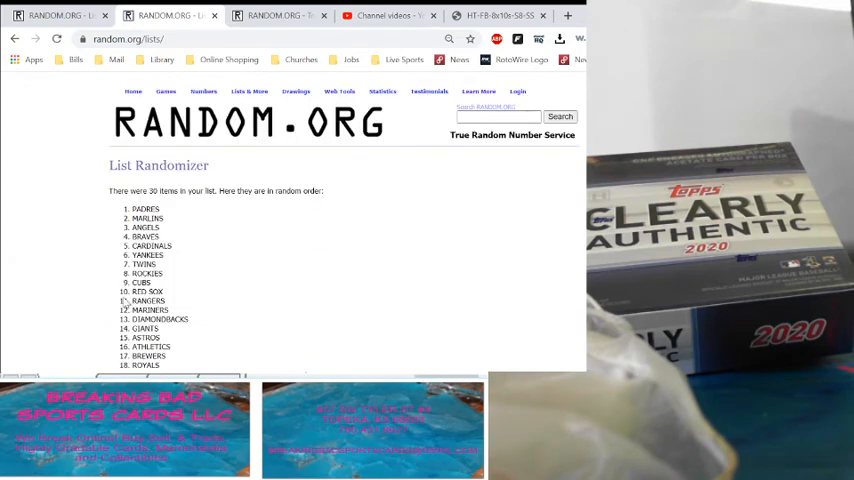
{"action": "scroll", "coordinate": [123, 301], "scroll_direction": "down", "scroll_amount": 5}
{"action": "scroll", "coordinate": [123, 301], "scroll_direction": "down", "scroll_amount": 2}
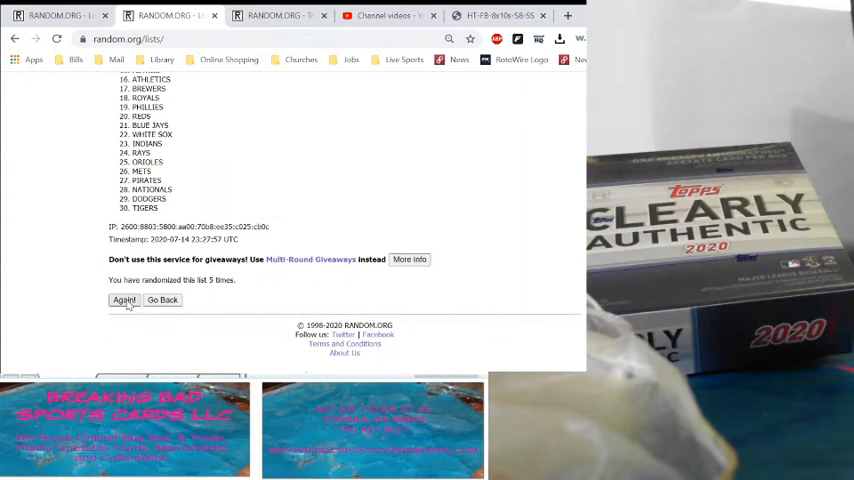
{"action": "left_click", "coordinate": [124, 301]}
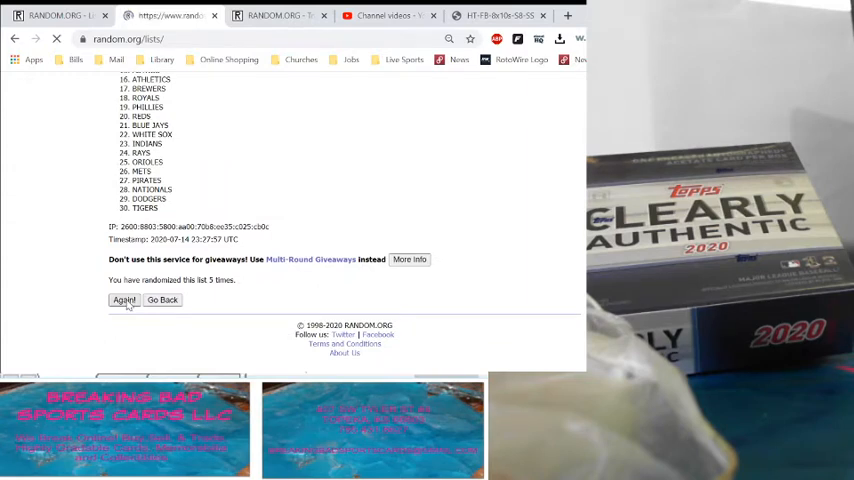
{"action": "scroll", "coordinate": [201, 261], "scroll_direction": "down", "scroll_amount": 3}
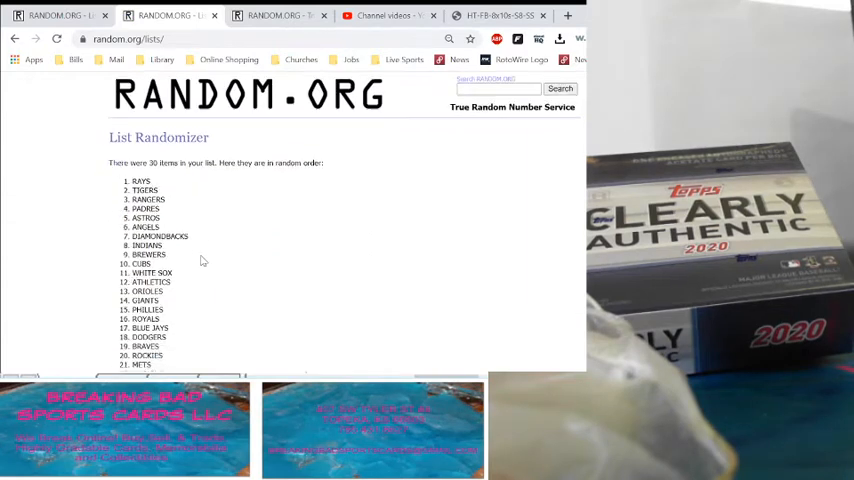
{"action": "scroll", "coordinate": [201, 261], "scroll_direction": "down", "scroll_amount": 1}
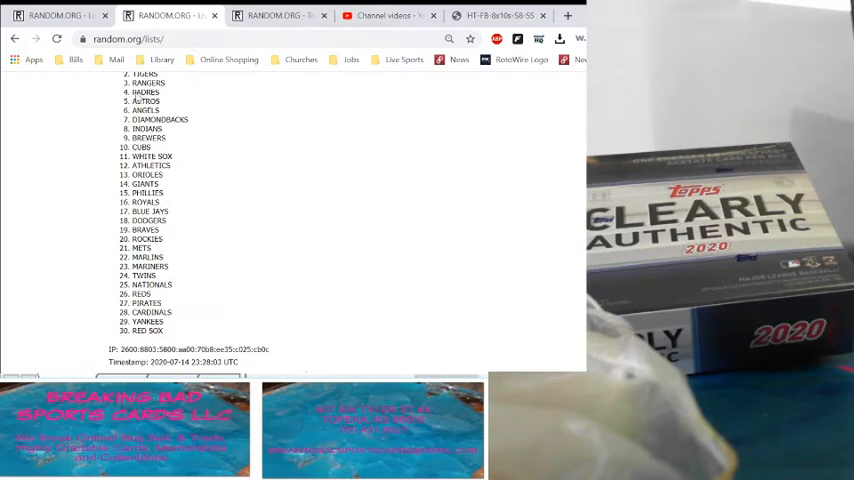
{"action": "scroll", "coordinate": [153, 117], "scroll_direction": "up", "scroll_amount": 1}
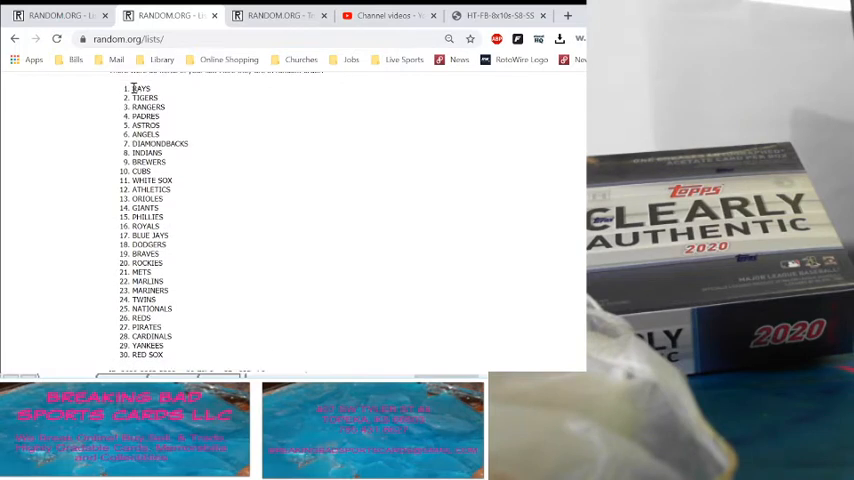
{"action": "mouse_move", "coordinate": [133, 88]}
{"action": "left_mouse_down"}
{"action": "mouse_move", "coordinate": [185, 300]}
{"action": "mouse_move", "coordinate": [176, 266]}
{"action": "left_mouse_up"}
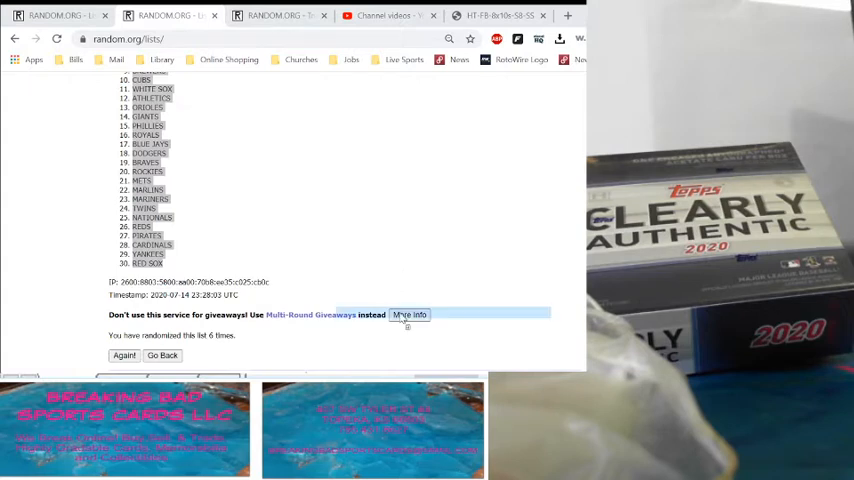
Step: Copy the randomized team list, RAYS through RED SOX, and switch to the break spreadsheet
{"action": "left_click_drag", "start_coordinate": [336, 333], "coordinate": [400, 340]}
{"action": "key", "text": "alt+Tab"}
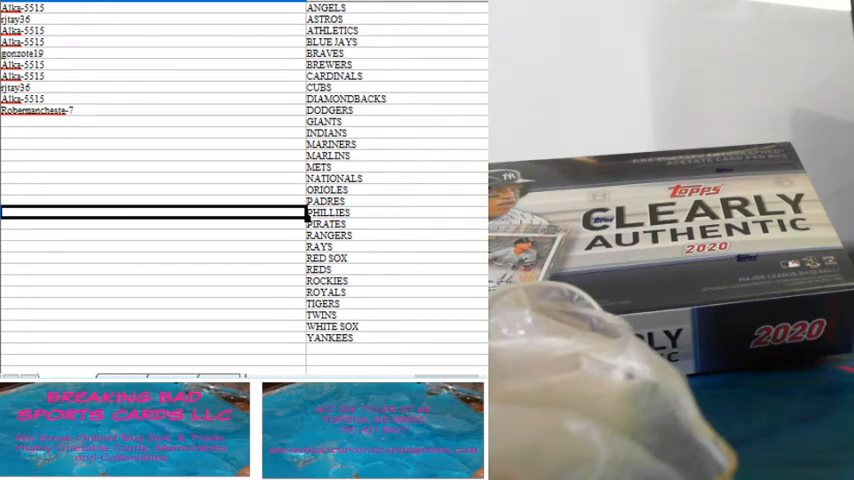
Step: Clear the old alphabetical team names and paste the randomized list into the team column
{"action": "left_click_drag", "start_coordinate": [330, 8], "coordinate": [330, 338]}
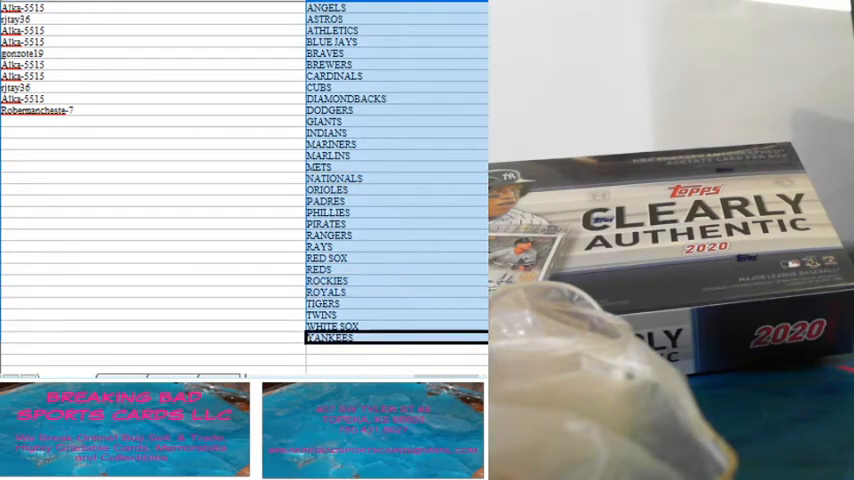
{"action": "key", "text": "Delete"}
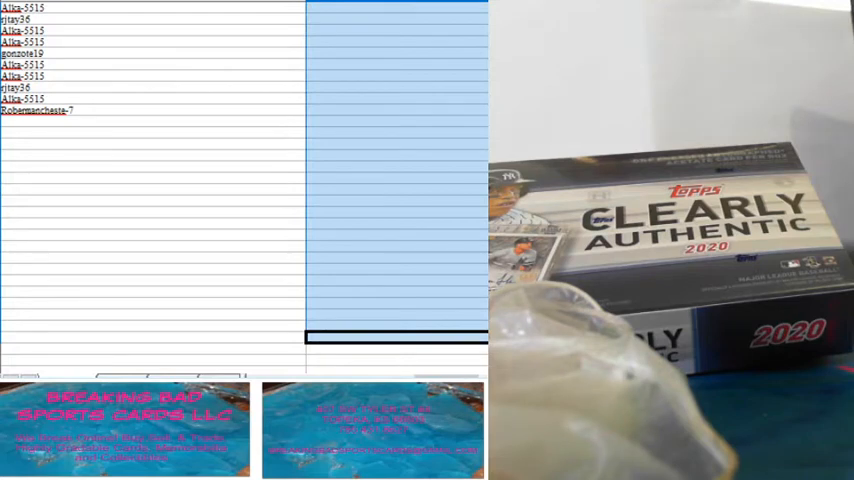
{"action": "left_click", "coordinate": [395, 8]}
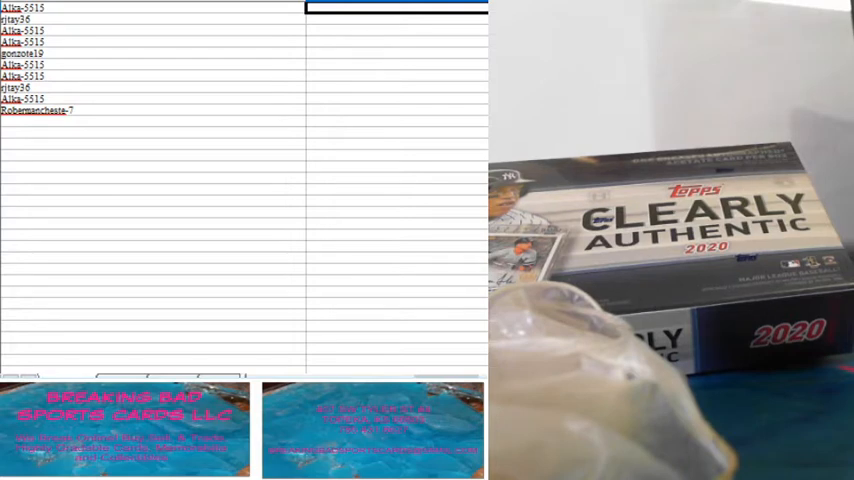
{"action": "key", "text": "ctrl+v"}
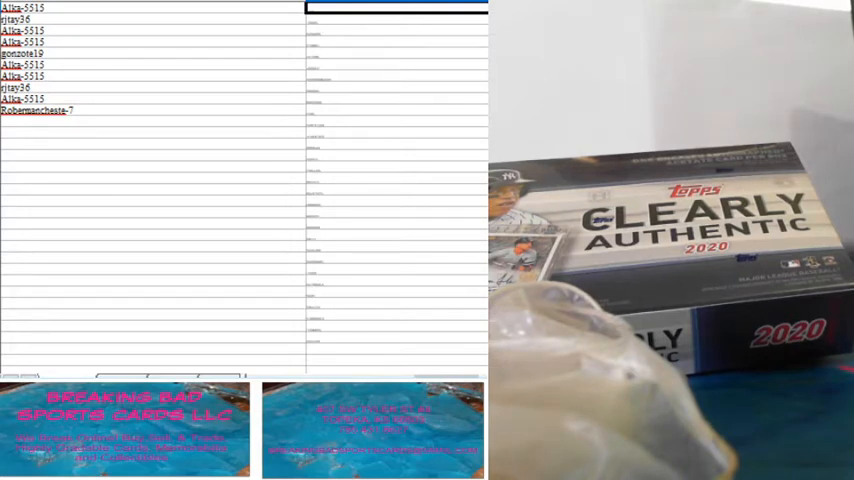
Step: Enlarge the team column's font to readable size and narrow the participant-name column to fit
{"action": "key", "text": "ctrl+space"}
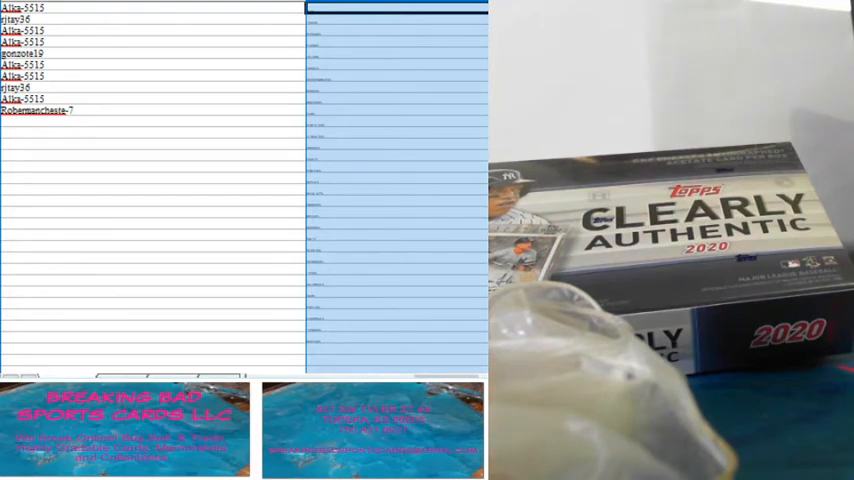
{"action": "key", "text": "ctrl+shift+period"}
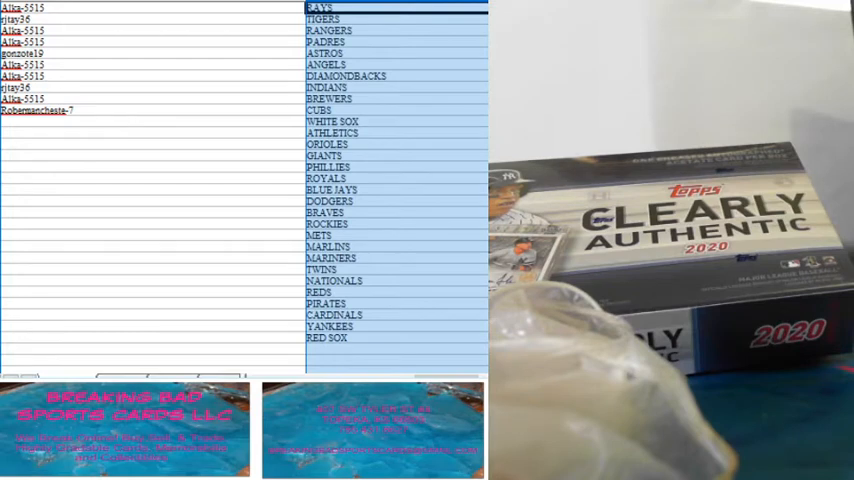
{"action": "left_click_drag", "start_coordinate": [204, 5], "coordinate": [93, 5]}
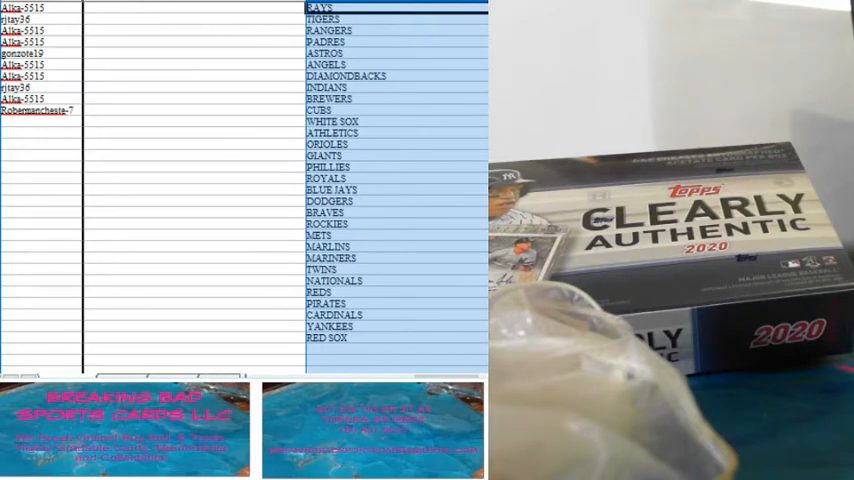
{"action": "left_click_drag", "start_coordinate": [93, 5], "coordinate": [78, 5]}
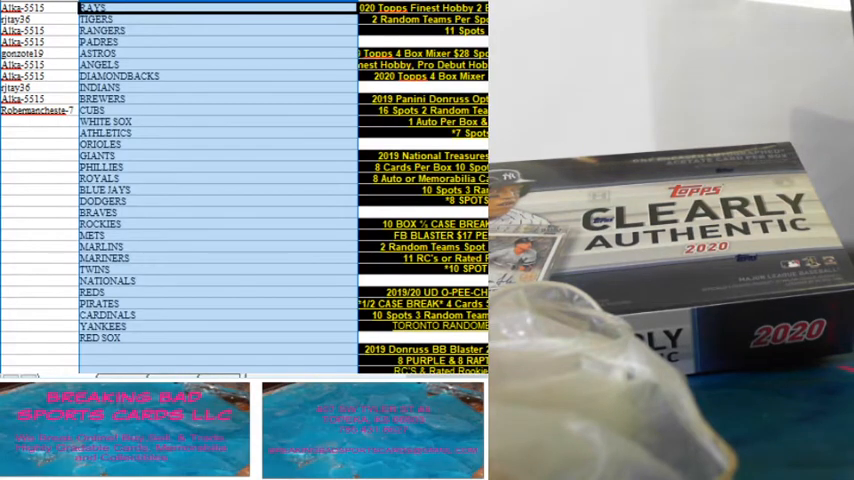
{"action": "left_click", "coordinate": [94, 8]}
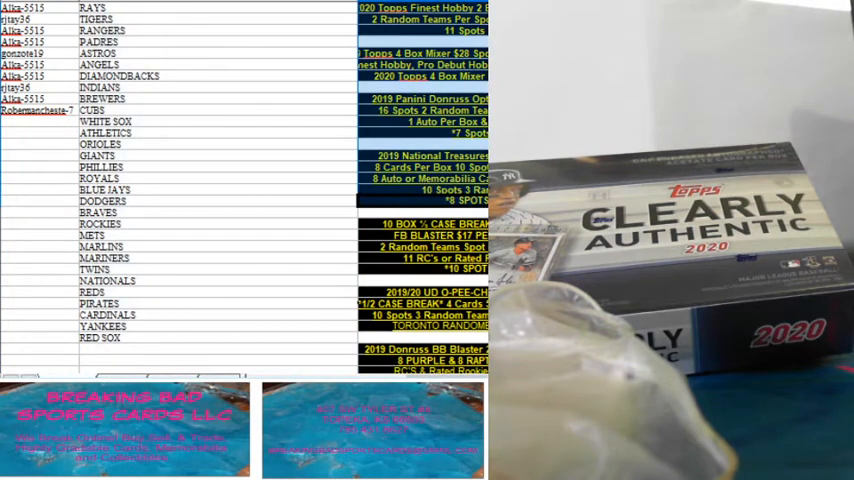
{"action": "scroll", "coordinate": [164, 180], "scroll_direction": "down", "scroll_amount": 5}
{"action": "scroll", "coordinate": [164, 180], "scroll_direction": "down", "scroll_amount": 3}
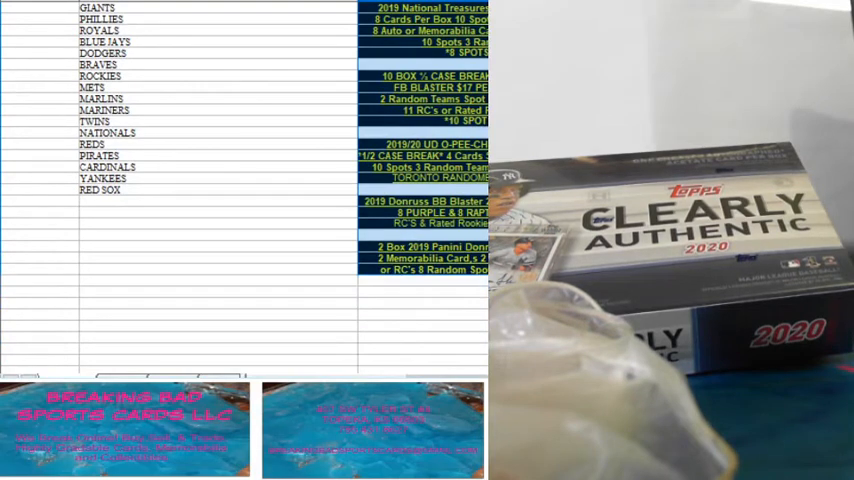
{"action": "key", "text": "ctrl+Page_Down"}
{"action": "key", "text": "shift+Left"}
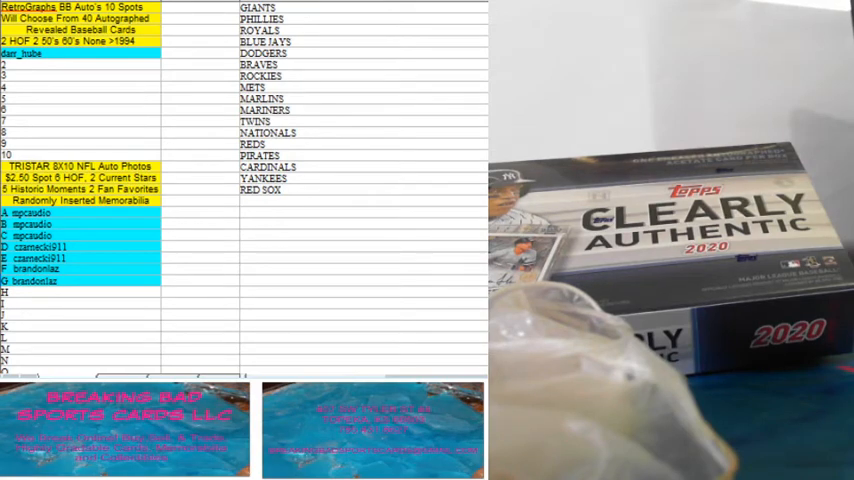
{"action": "scroll", "coordinate": [240, 180], "scroll_direction": "up", "scroll_amount": 3}
{"action": "scroll", "coordinate": [240, 180], "scroll_direction": "up", "scroll_amount": 2}
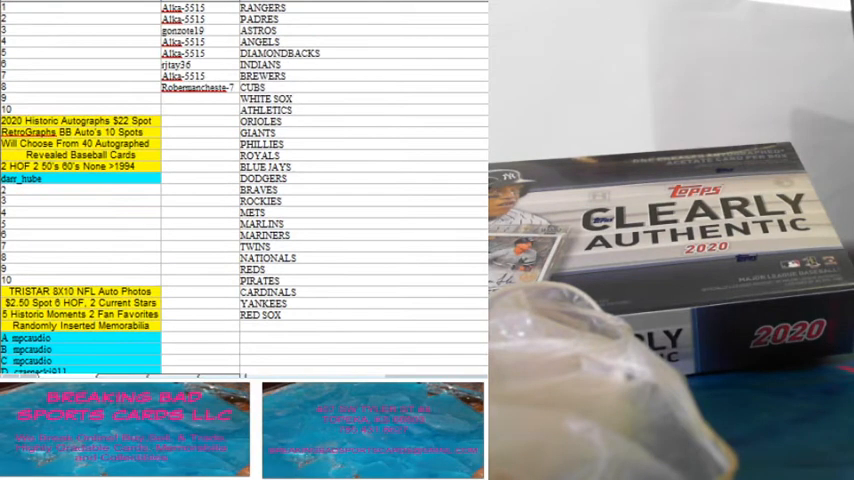
{"action": "scroll", "coordinate": [240, 180], "scroll_direction": "up", "scroll_amount": 2}
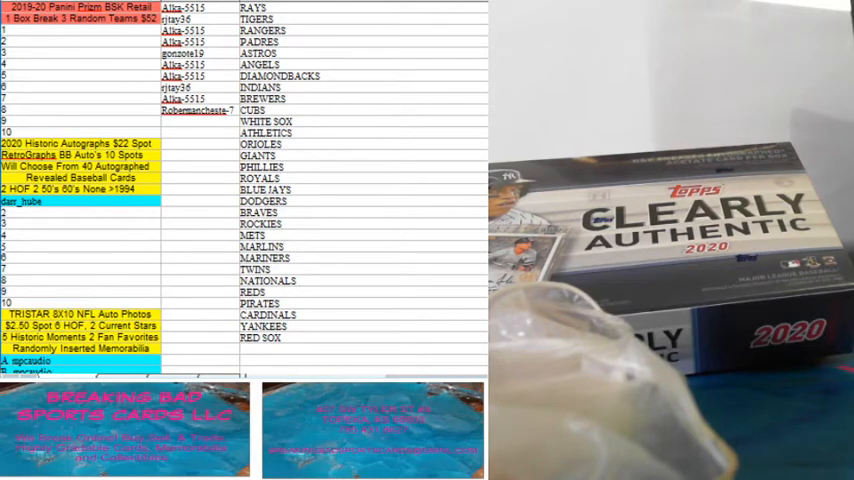
{"action": "scroll", "coordinate": [240, 180], "scroll_direction": "down", "scroll_amount": 5}
{"action": "scroll", "coordinate": [240, 180], "scroll_direction": "down", "scroll_amount": 3}
{"action": "key", "text": "ctrl+Page_Down"}
{"action": "scroll", "coordinate": [240, 180], "scroll_direction": "down", "scroll_amount": 5}
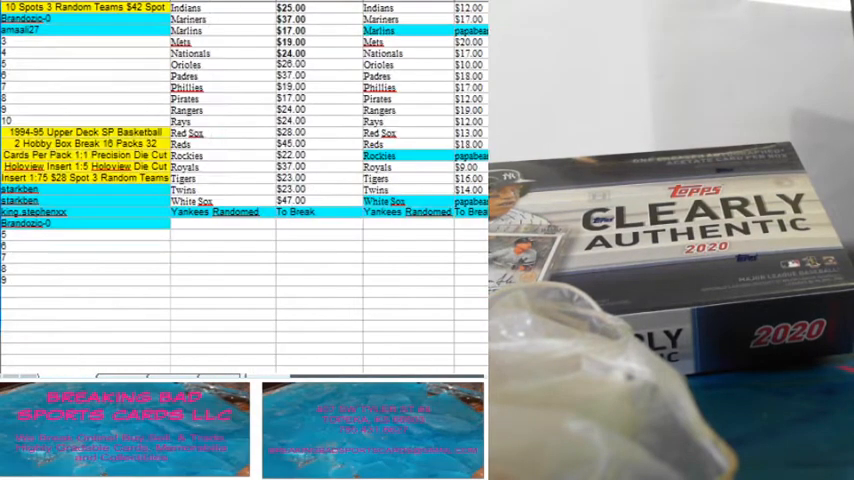
{"action": "key", "text": "ctrl+Page_Down"}
{"action": "key", "text": "ctrl+Page_Down"}
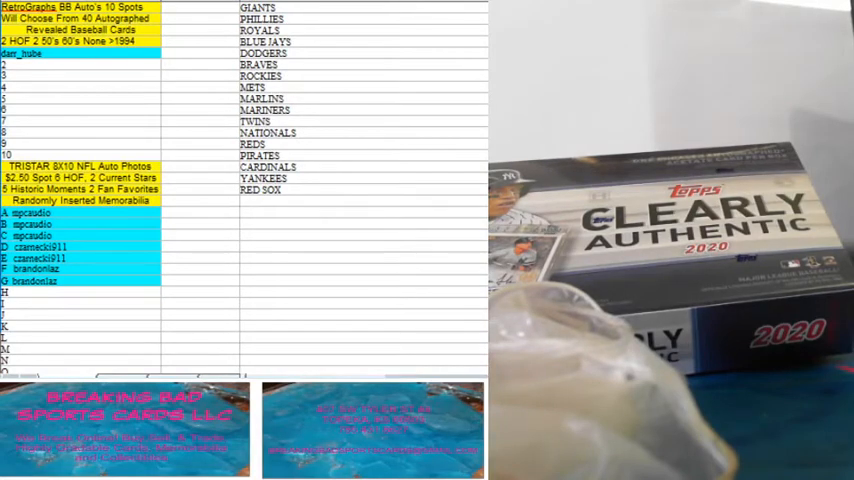
{"action": "scroll", "coordinate": [240, 180], "scroll_direction": "up", "scroll_amount": 5}
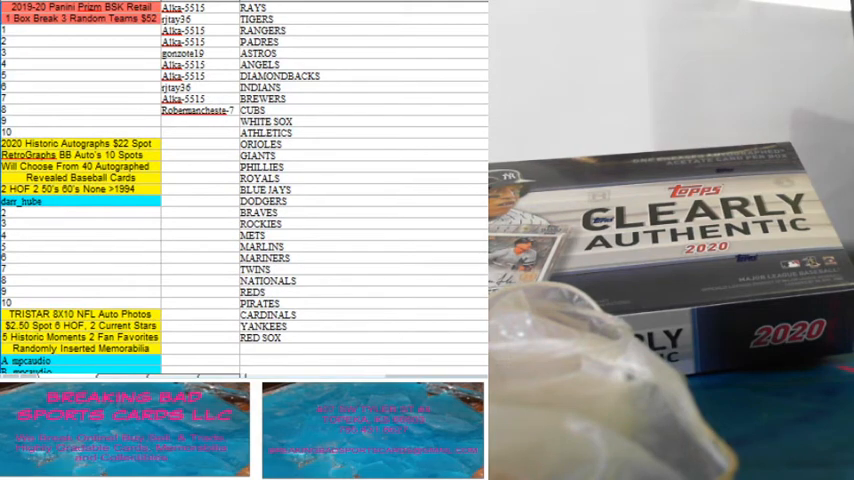
{"action": "scroll", "coordinate": [240, 180], "scroll_direction": "right", "scroll_amount": 3}
{"action": "scroll", "coordinate": [240, 180], "scroll_direction": "right", "scroll_amount": 3}
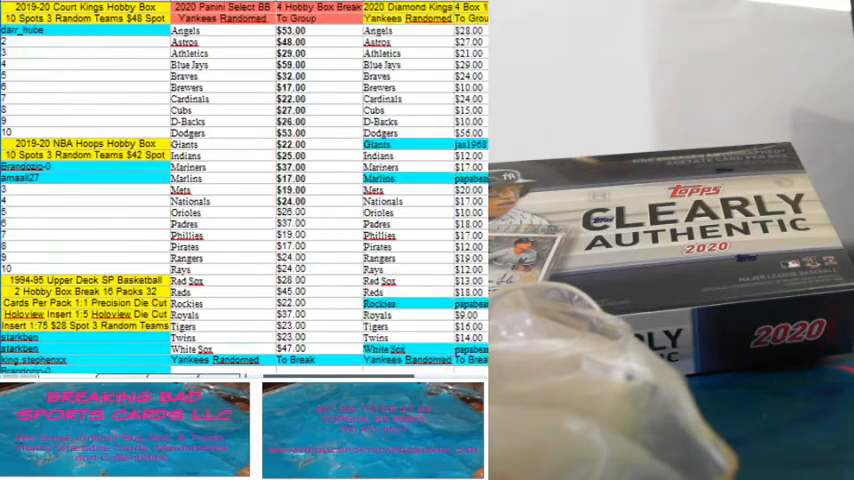
{"action": "scroll", "coordinate": [240, 180], "scroll_direction": "left", "scroll_amount": 5}
{"action": "scroll", "coordinate": [240, 180], "scroll_direction": "right", "scroll_amount": 3}
{"action": "scroll", "coordinate": [240, 180], "scroll_direction": "right", "scroll_amount": 3}
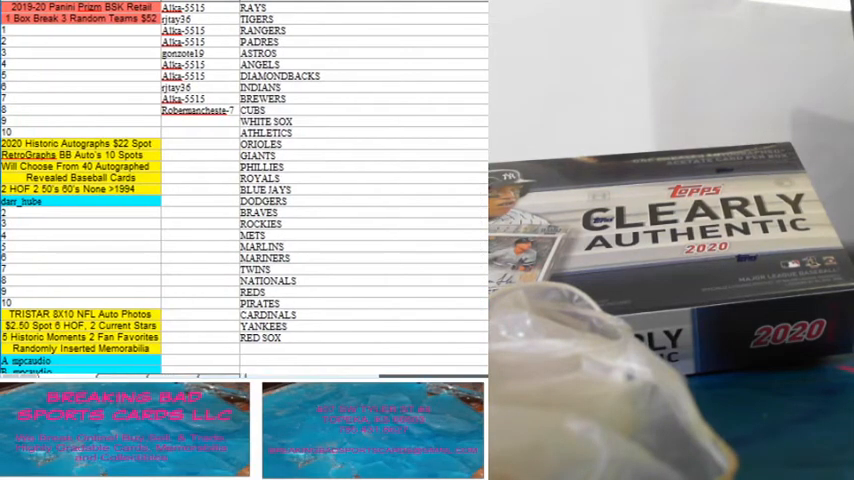
{"action": "scroll", "coordinate": [240, 180], "scroll_direction": "right", "scroll_amount": 3}
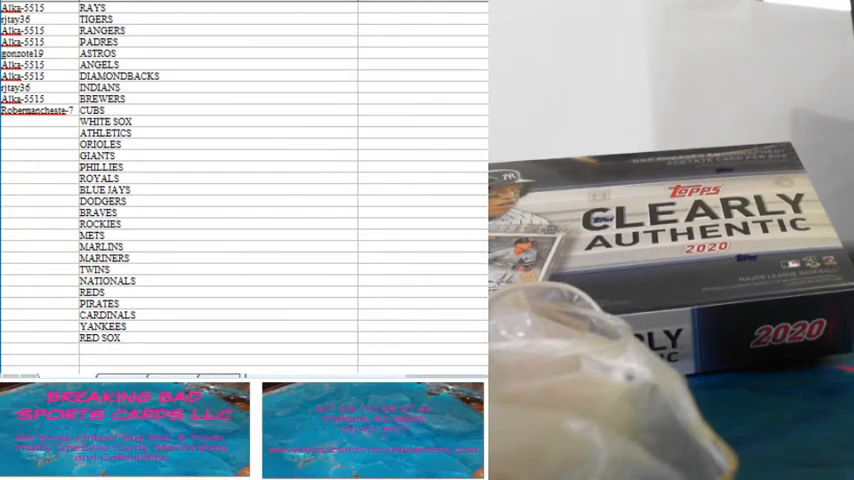
Step: Move WHITE SOX through ROCKIES into column C beside the first ten and narrow both team columns
{"action": "left_click_drag", "start_coordinate": [215, 121], "coordinate": [215, 167]}
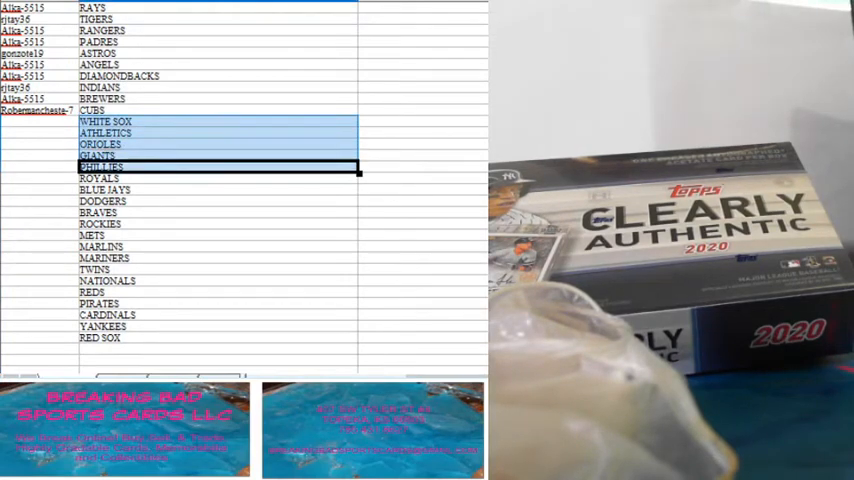
{"action": "key", "text": "shift+Down"}
{"action": "key", "text": "shift+Down"}
{"action": "key", "text": "shift+Down"}
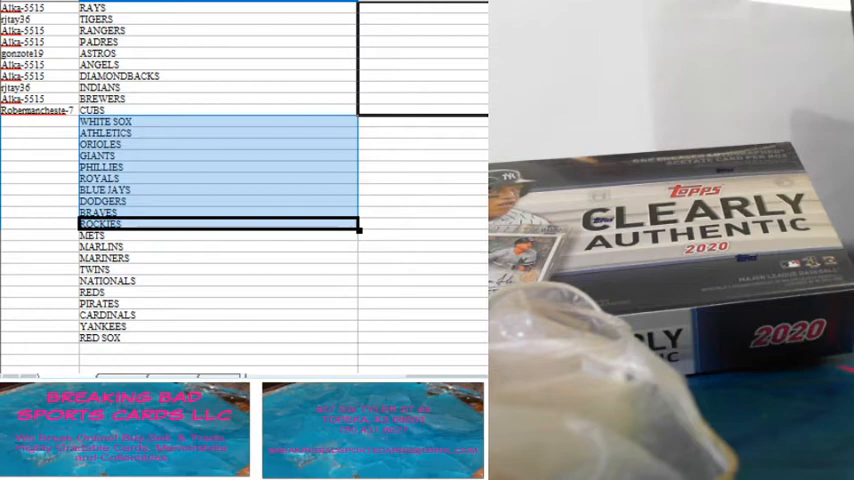
{"action": "left_click_drag", "start_coordinate": [358, 170], "coordinate": [420, 55]}
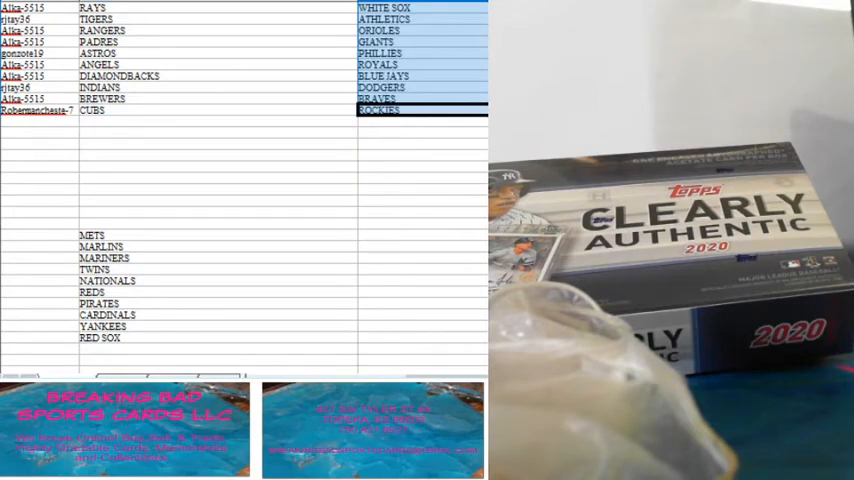
{"action": "left_click_drag", "start_coordinate": [240, 5], "coordinate": [160, 5]}
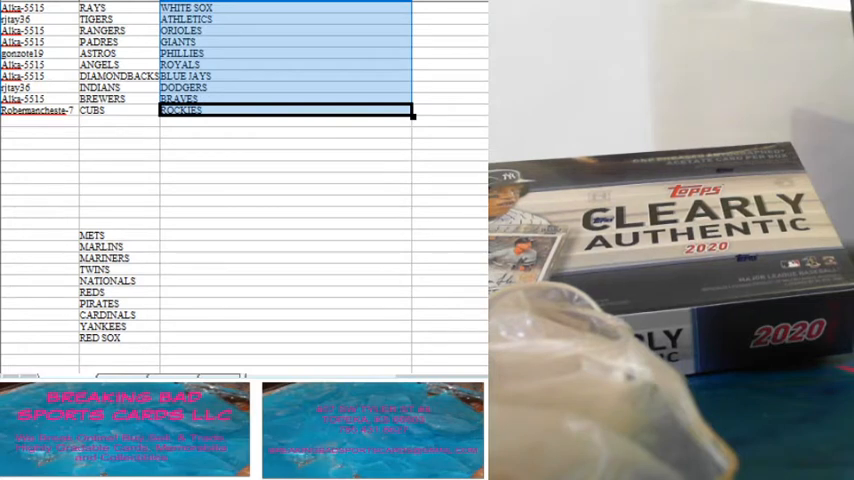
{"action": "left_click_drag", "start_coordinate": [410, 3], "coordinate": [217, 3]}
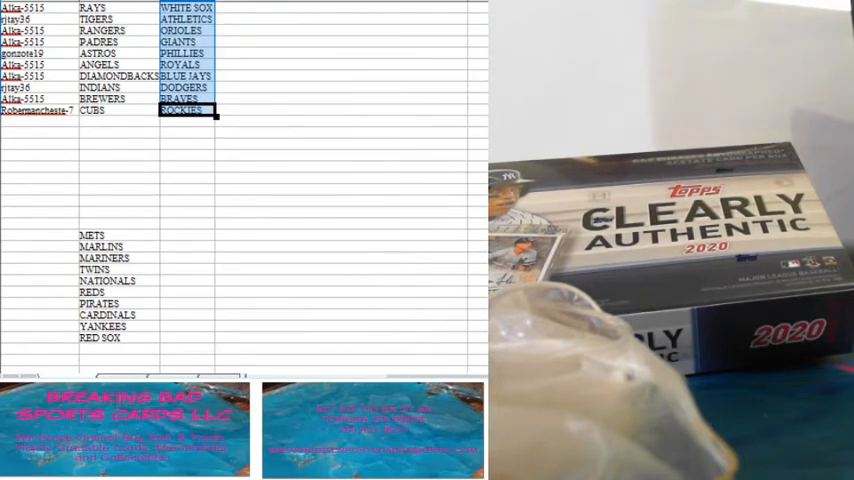
Step: Move the last ten teams, METS through RED SOX, into column D and narrow it
{"action": "left_click_drag", "start_coordinate": [110, 234], "coordinate": [110, 338]}
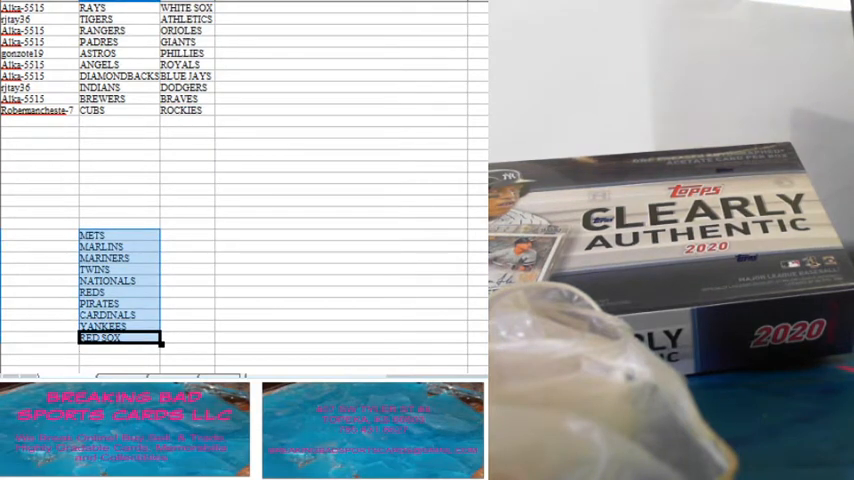
{"action": "left_click_drag", "start_coordinate": [120, 290], "coordinate": [340, 60]}
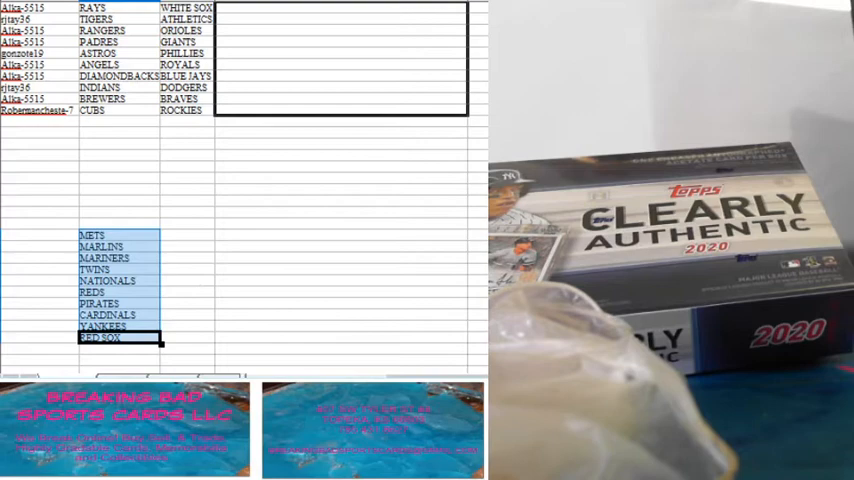
{"action": "left_click_drag", "start_coordinate": [466, 60], "coordinate": [277, 60]}
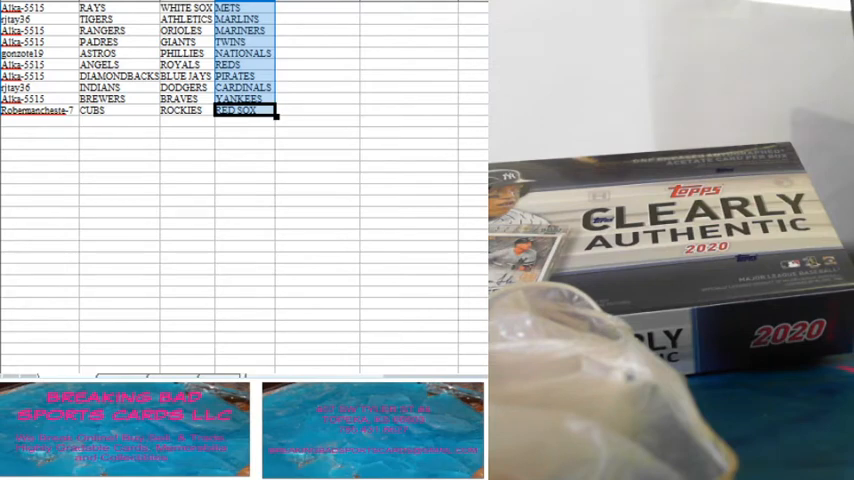
{"action": "left_click", "coordinate": [40, 281]}
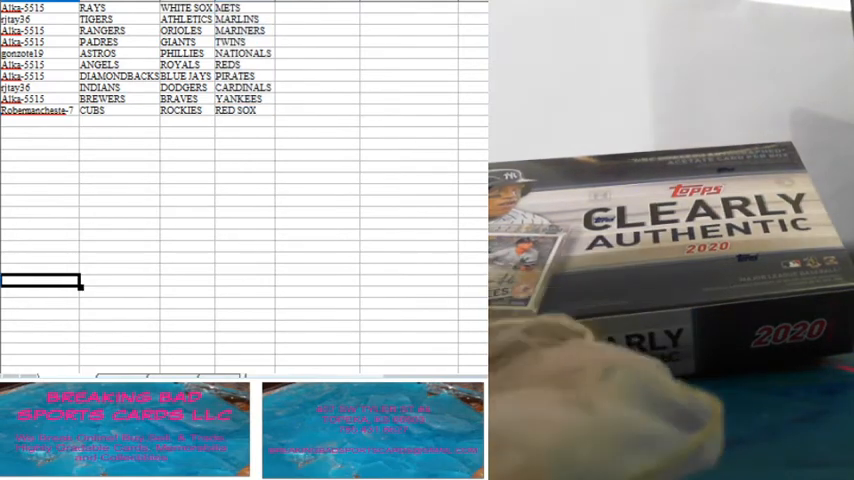